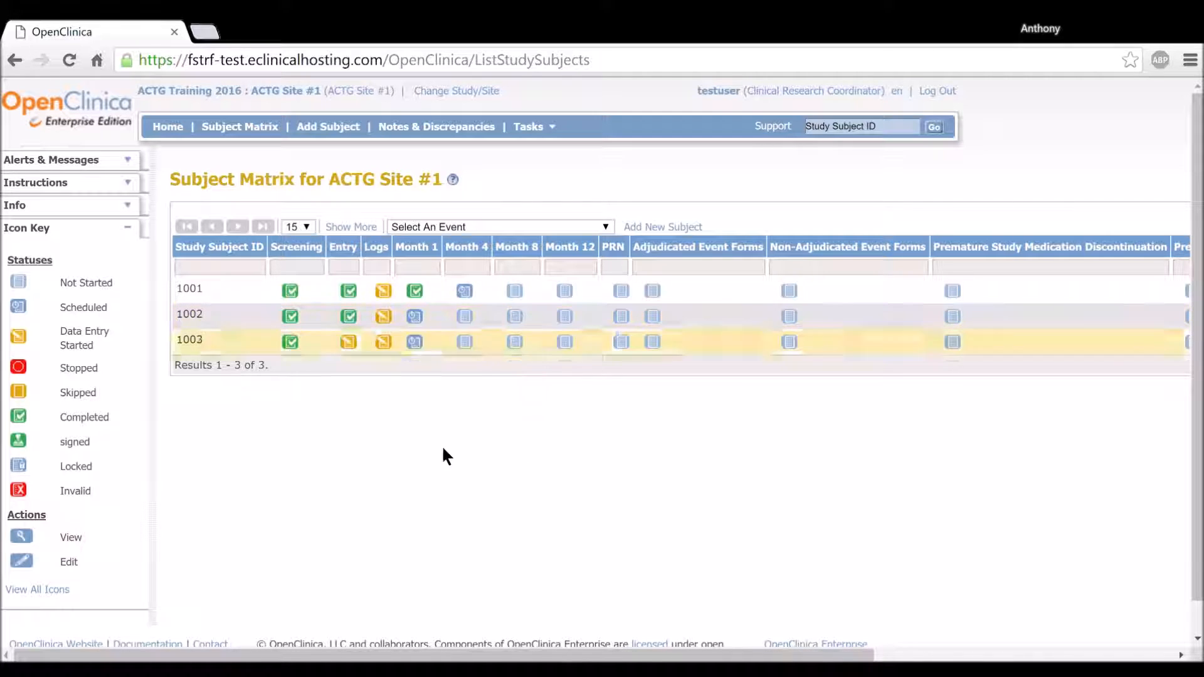
Open the LBW0138 Pregnancy Test form for data entry in the Month 1 event of the second subject in the matrix.
mouse_move(389, 325)
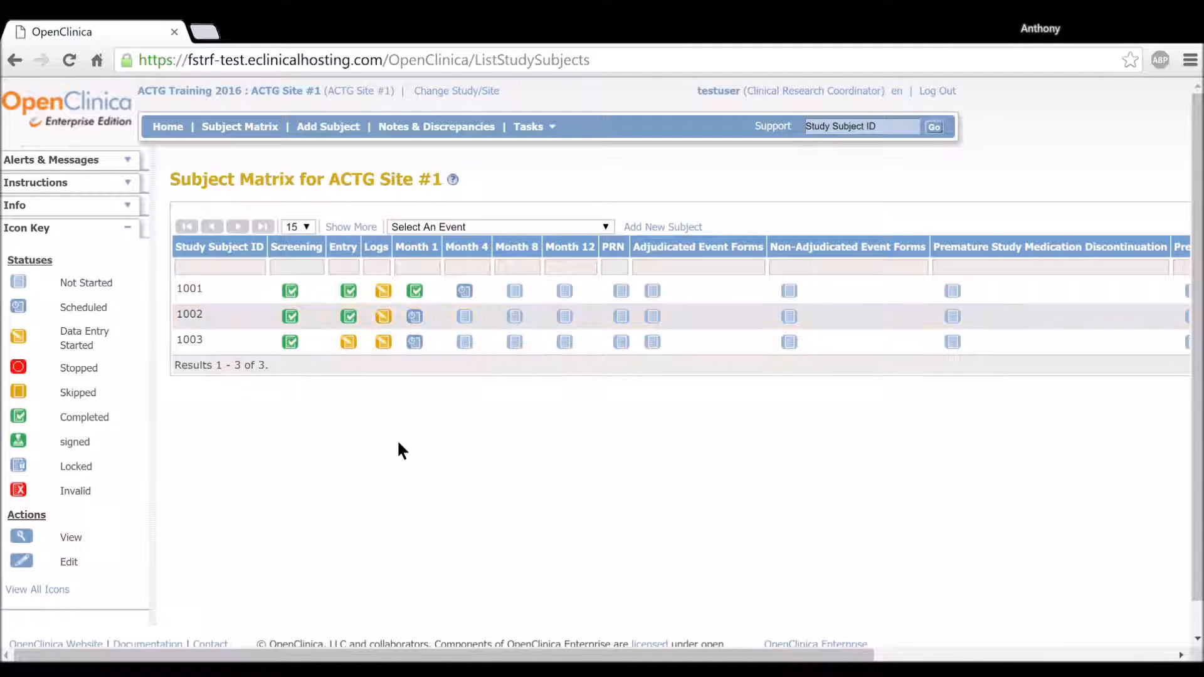
click(420, 321)
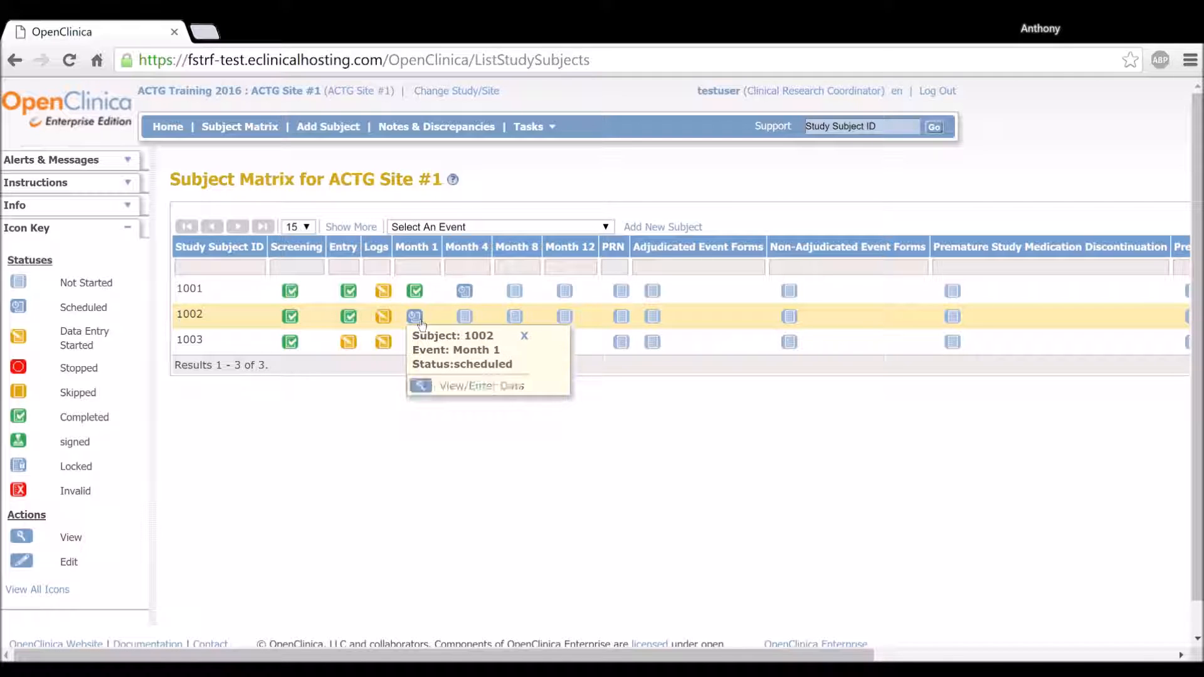
click(462, 387)
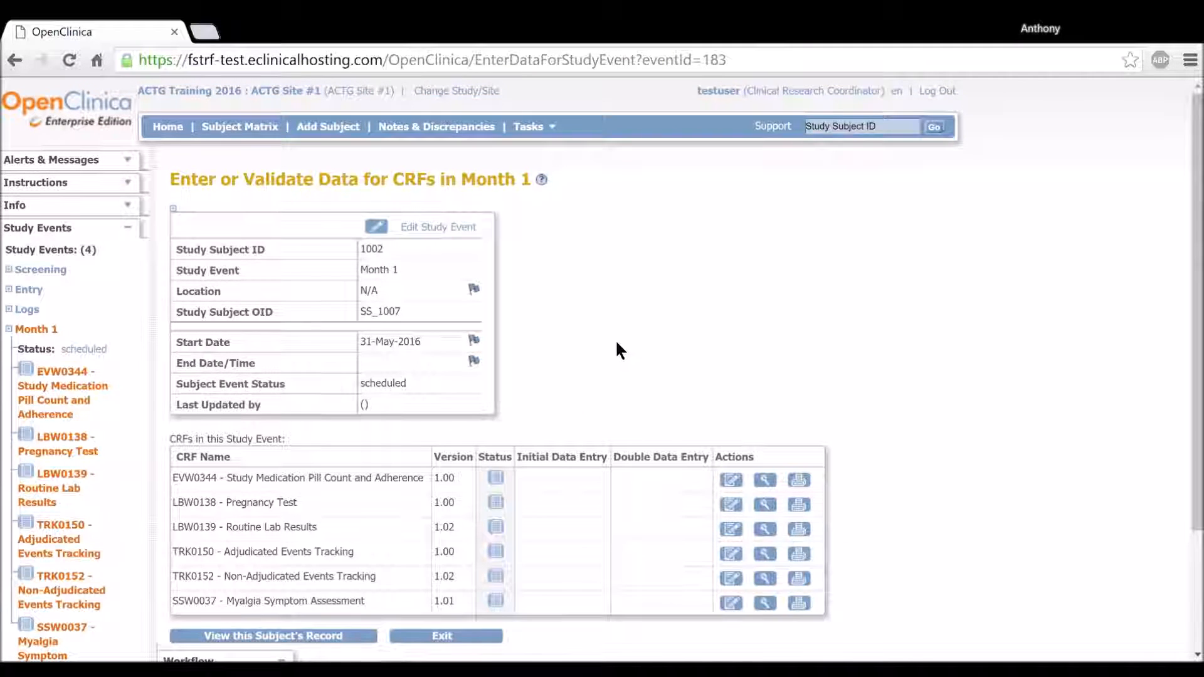
scroll(621, 349, down, 3)
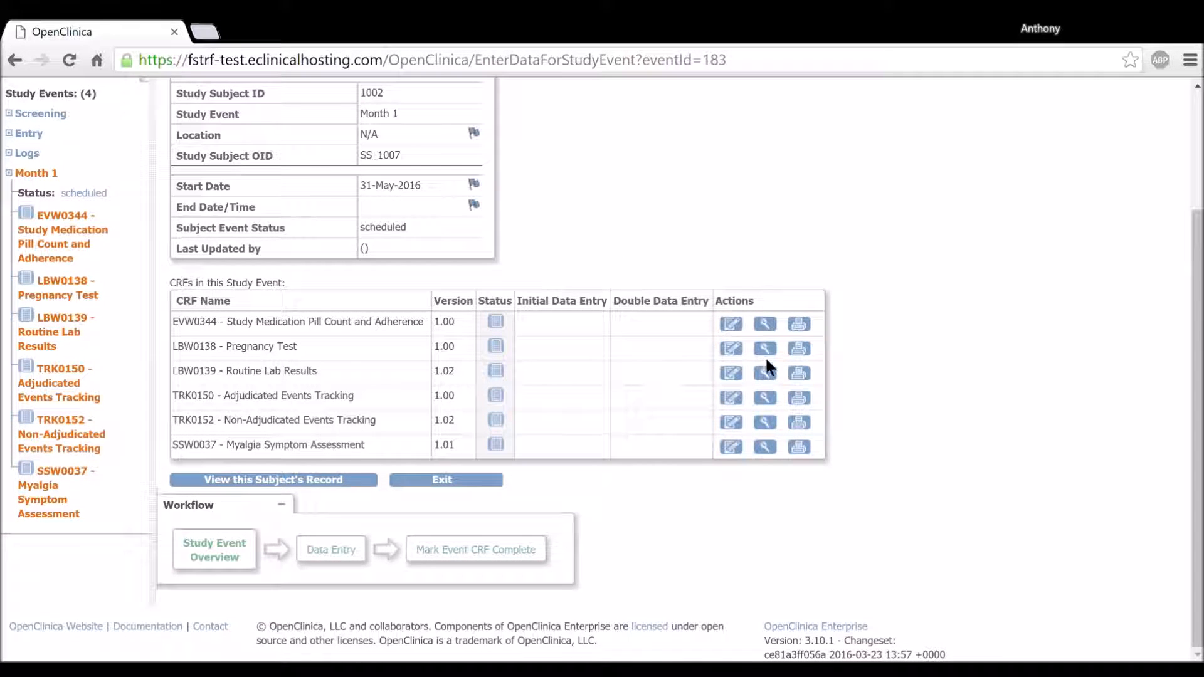
click(732, 348)
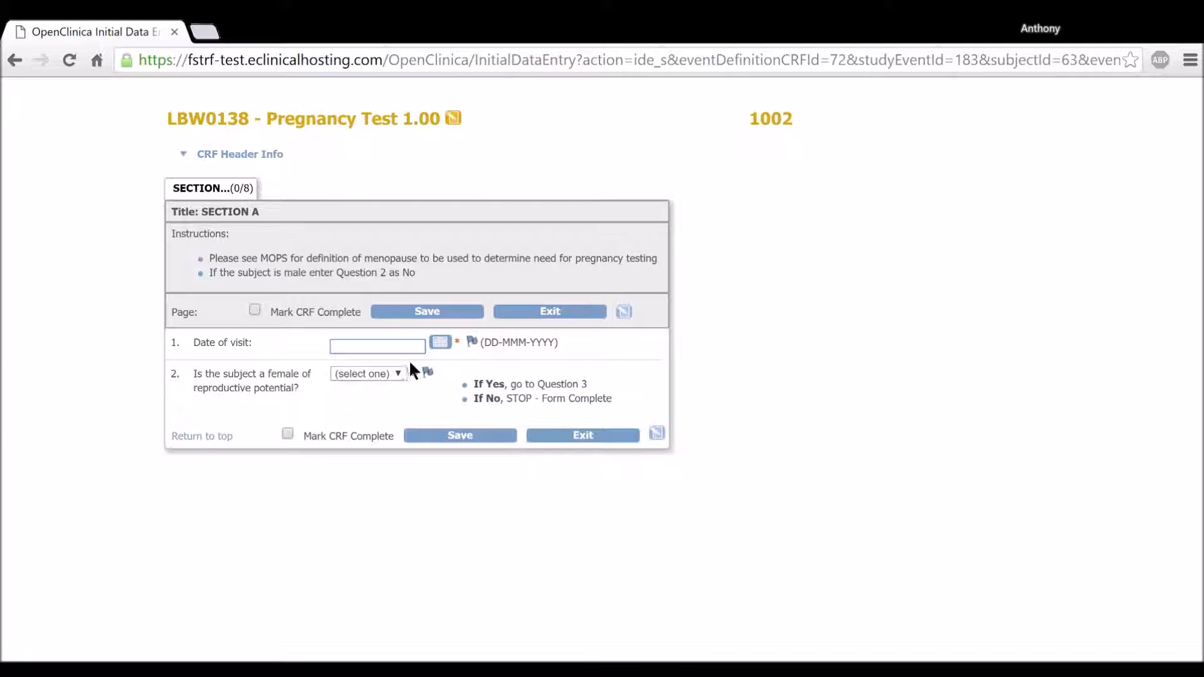
Set the date of visit to 22-Jun-2016, answer No for female of reproductive potential, mark the CRF complete and save.
click(441, 341)
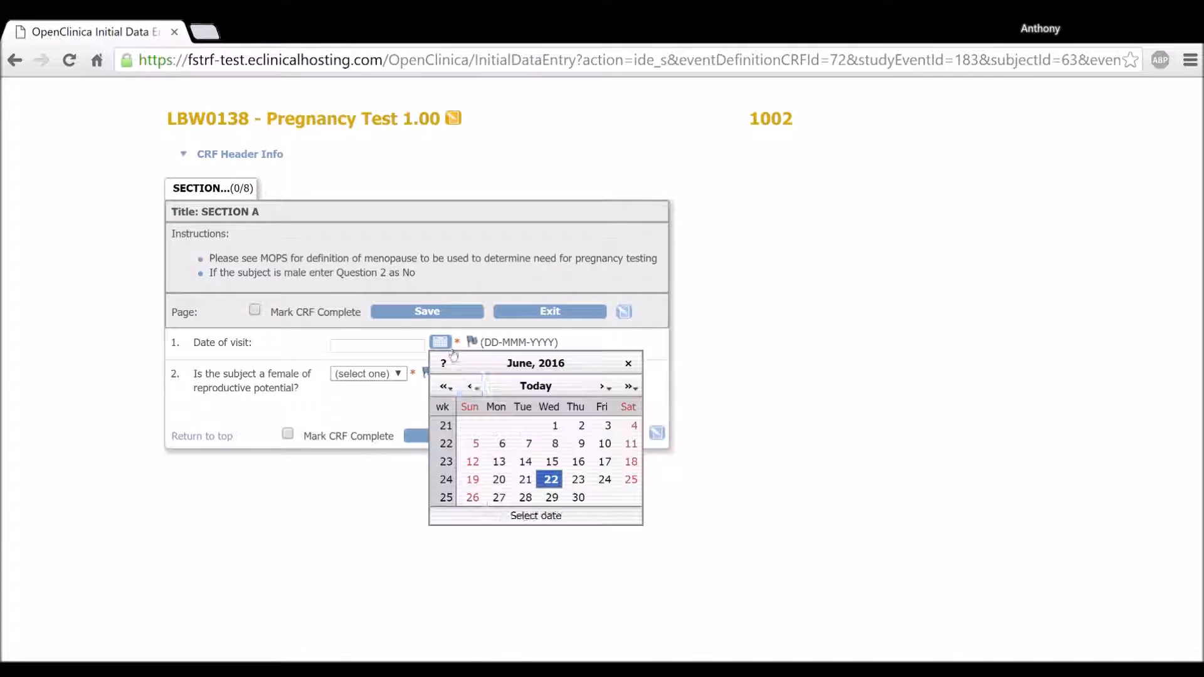
click(552, 481)
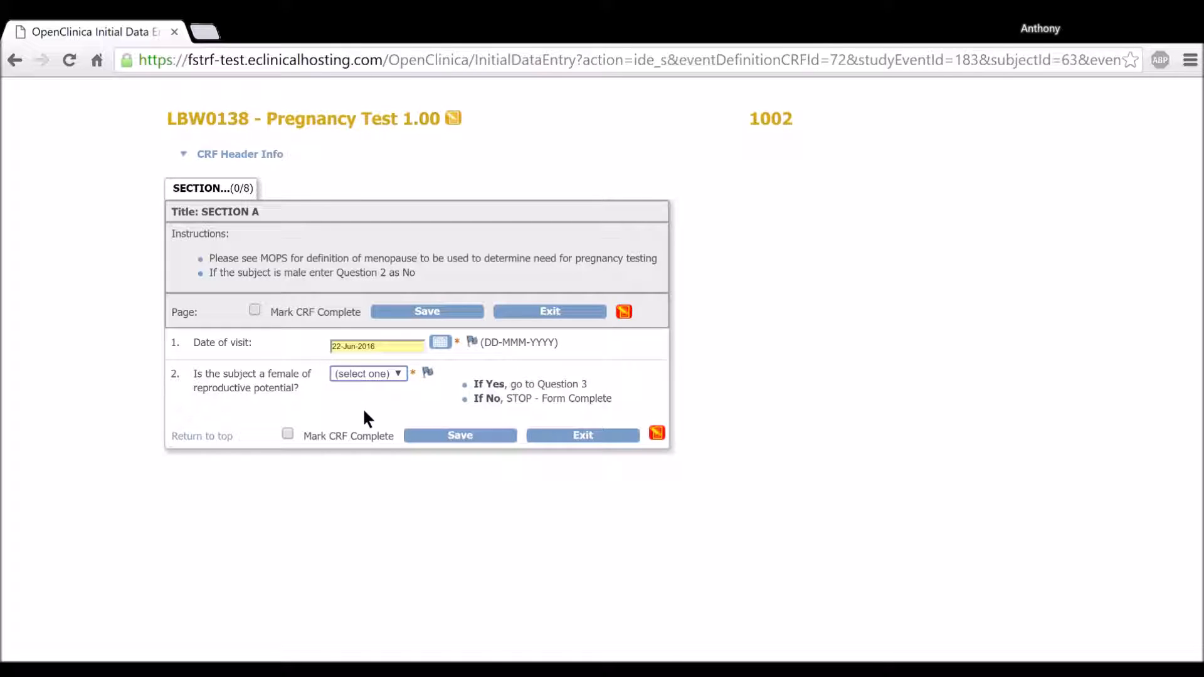
key(n)
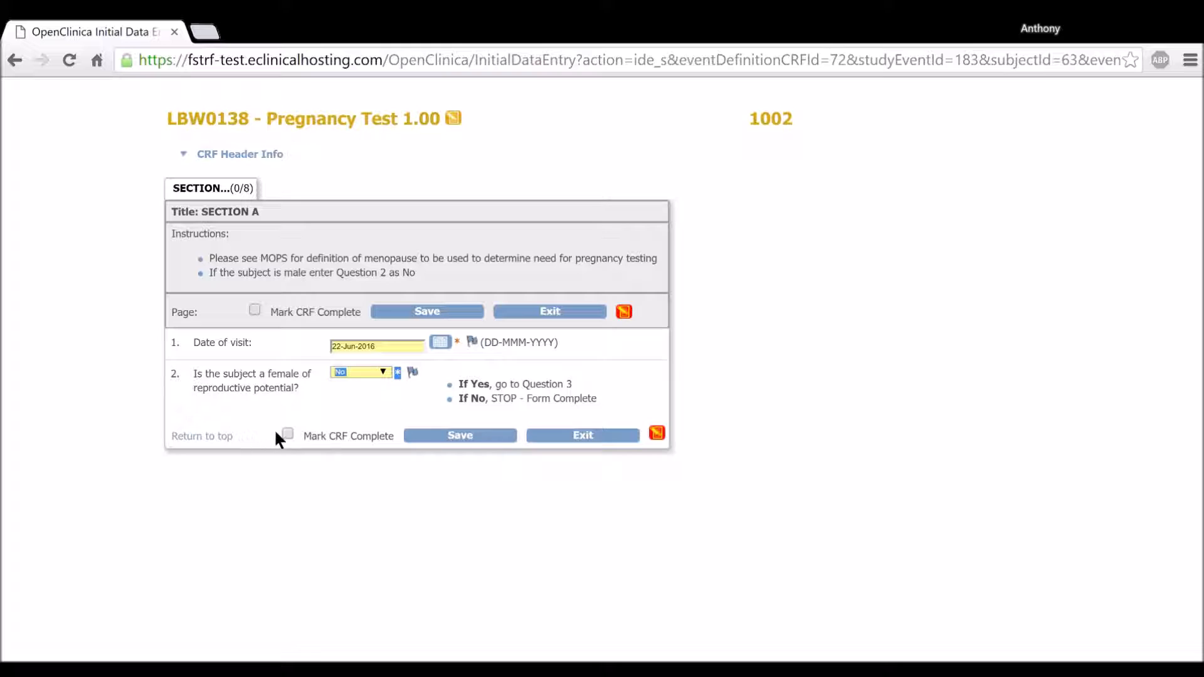
click(288, 435)
click(465, 435)
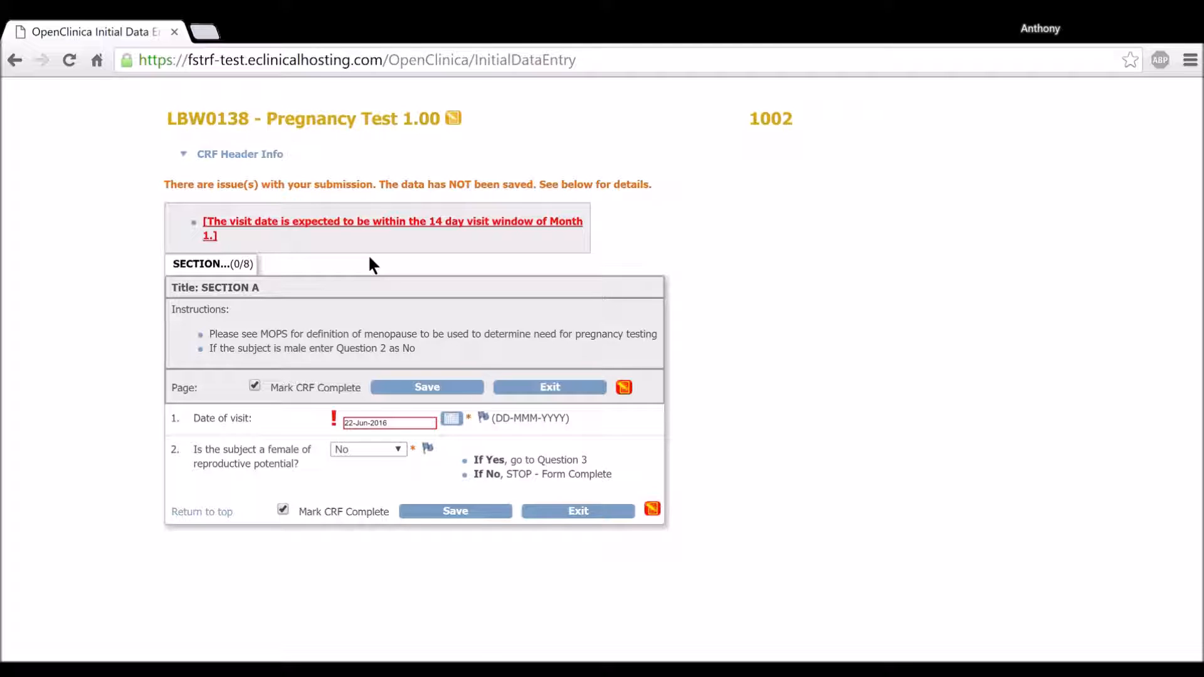
Keep the entered date of visit and save the Pregnancy Test form again as complete.
click(411, 423)
click(751, 478)
click(404, 426)
click(463, 510)
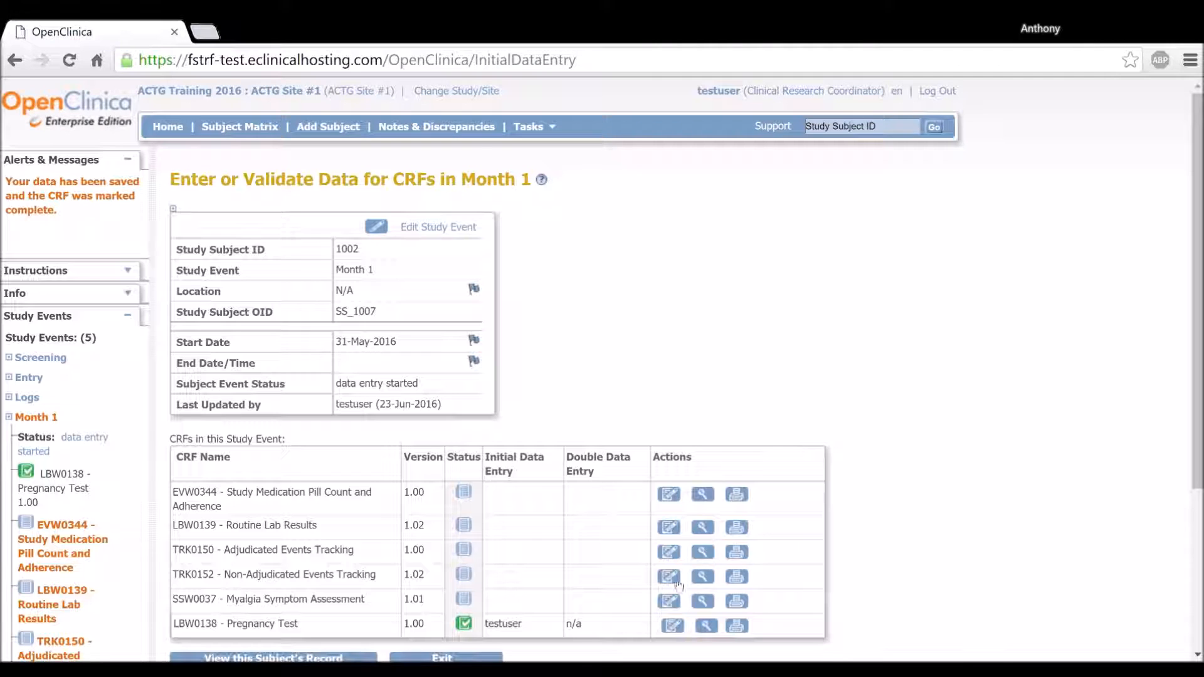
View the completed Pregnancy Test form and open the discrepancy note flagged on the date of visit.
scroll(707, 326, down, 4)
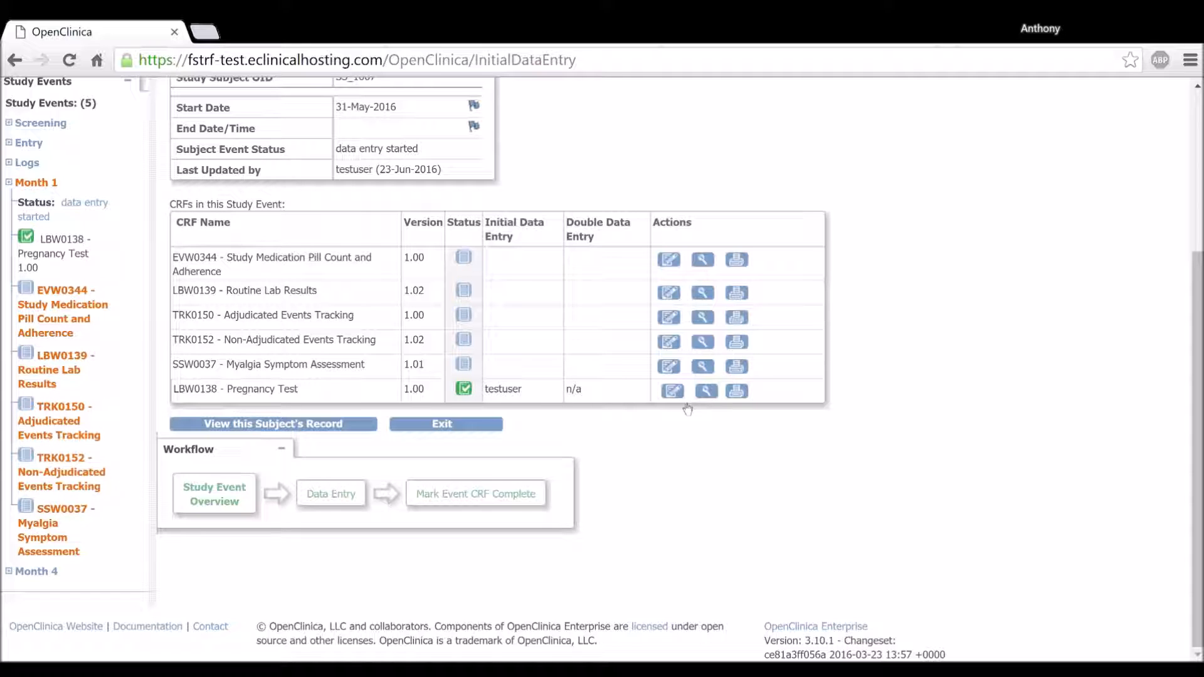
click(705, 394)
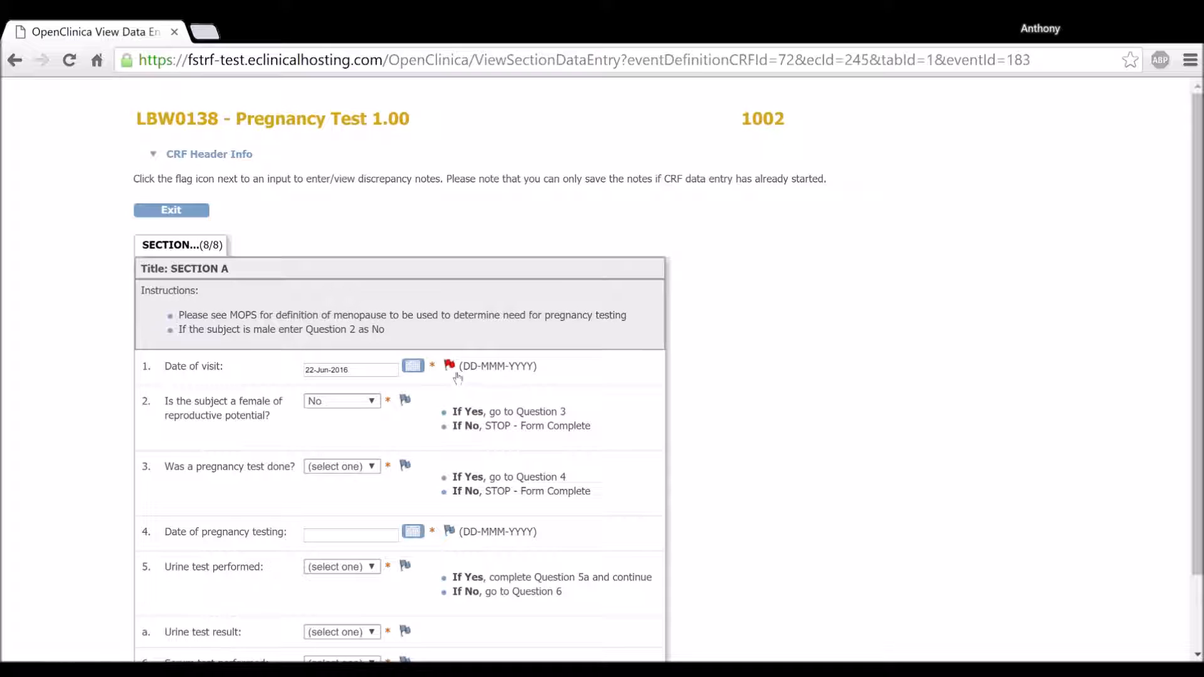
mouse_move(457, 378)
drag(539, 372, 547, 374)
click(548, 375)
mouse_move(453, 367)
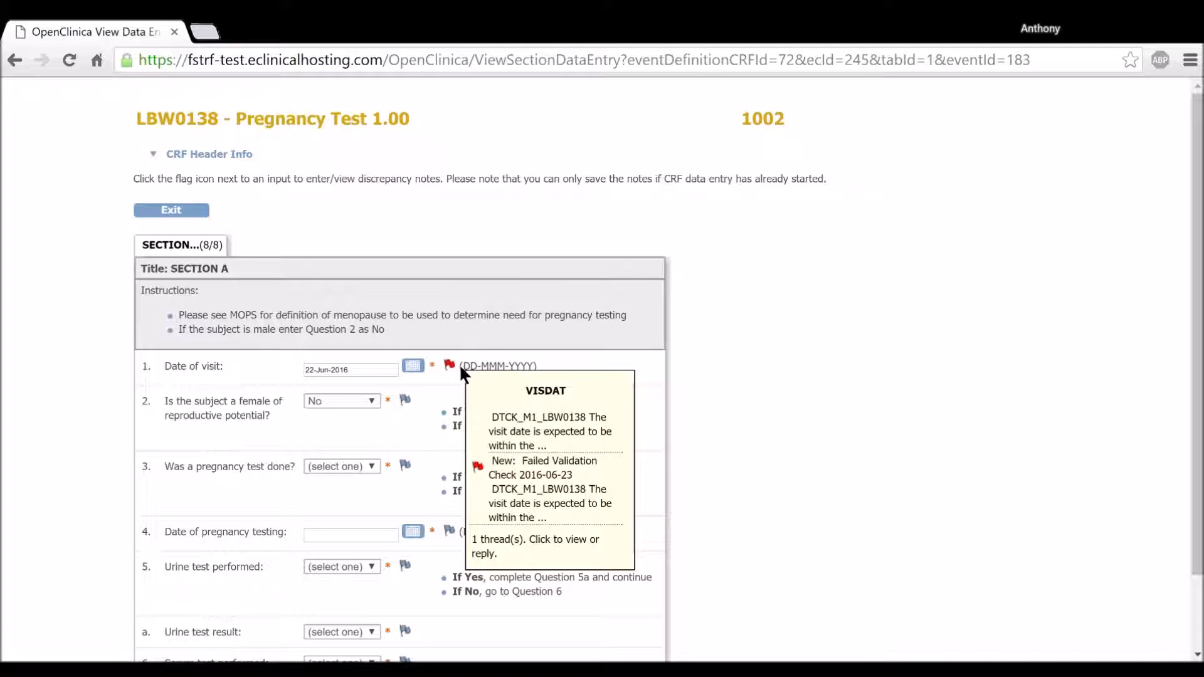
click(459, 368)
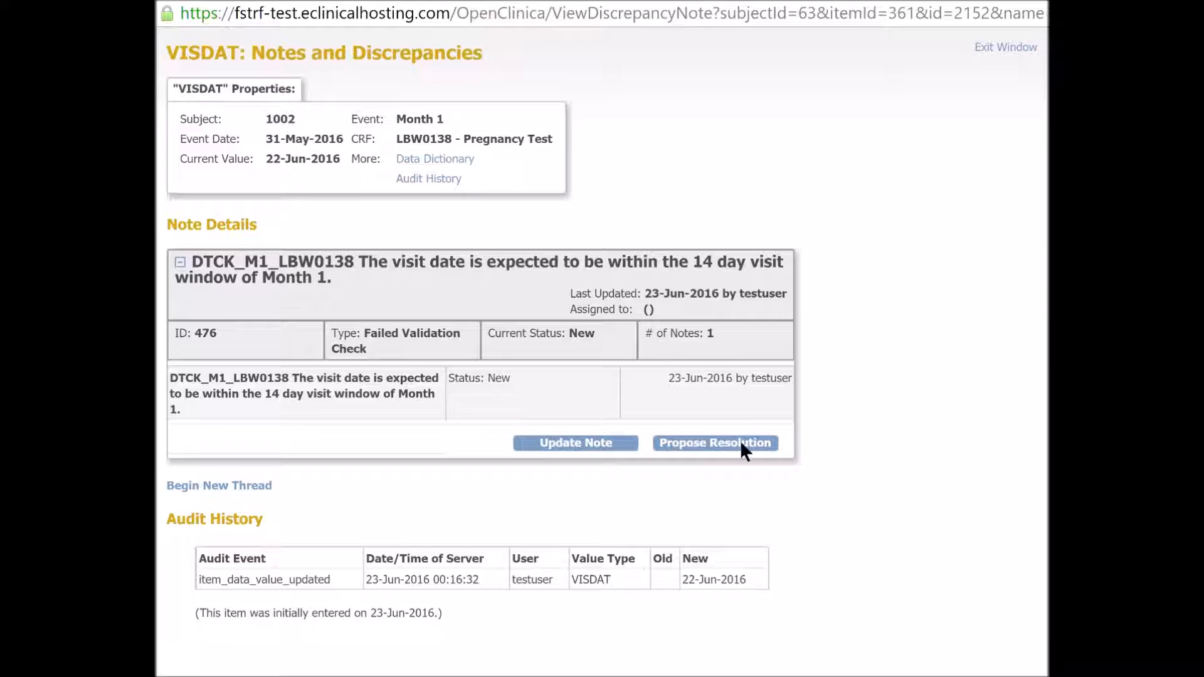
Examine the visit date note's description, type, status and author, along with the new value in its audit history.
double_click(582, 334)
click(917, 457)
drag(359, 266, 397, 284)
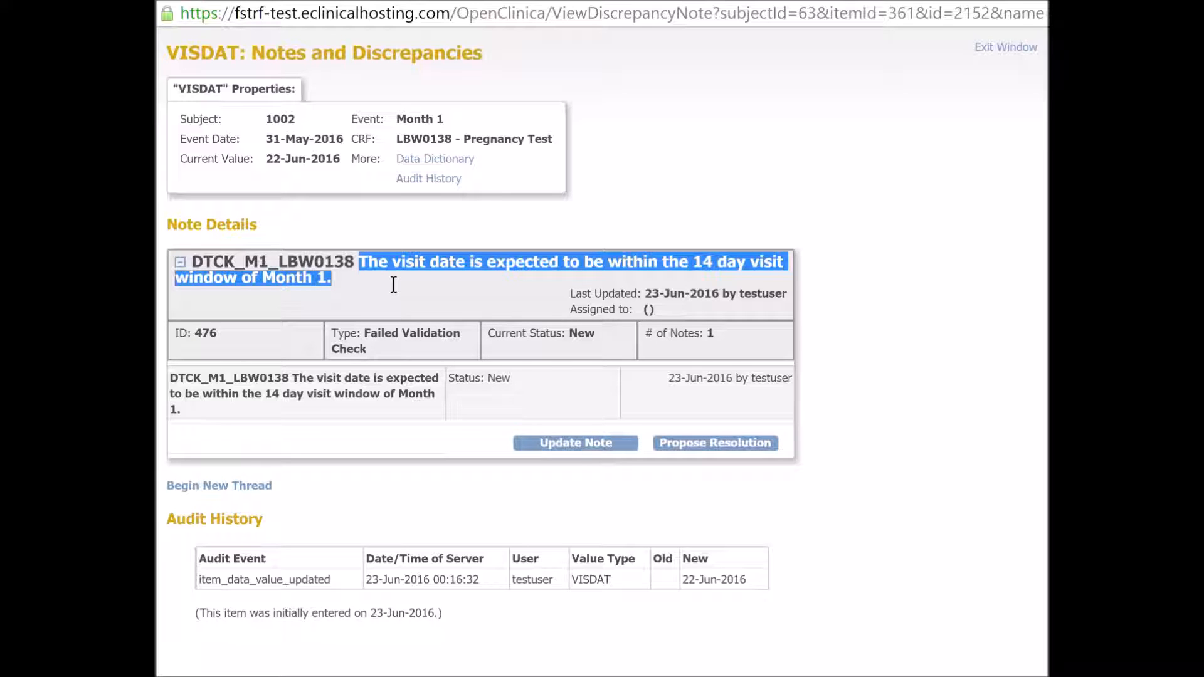
click(394, 286)
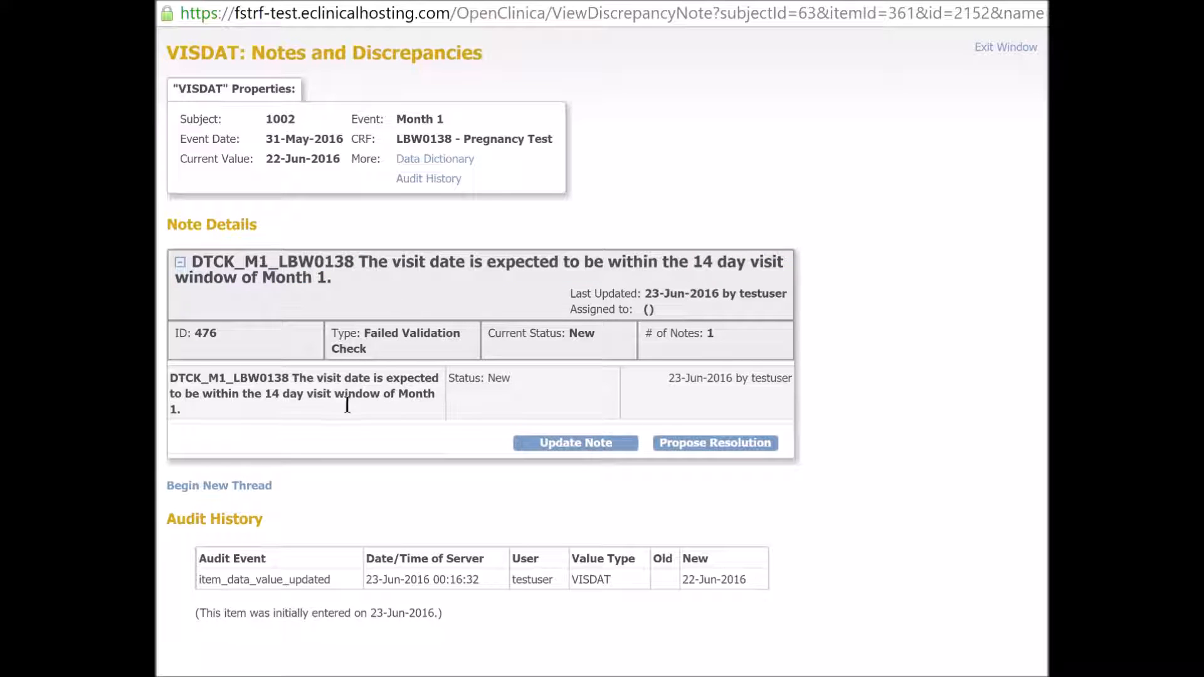
drag(171, 378, 427, 405)
click(454, 401)
mouse_move(384, 358)
mouse_down()
mouse_move(378, 344)
mouse_move(375, 366)
mouse_up()
click(379, 350)
drag(729, 593, 694, 594)
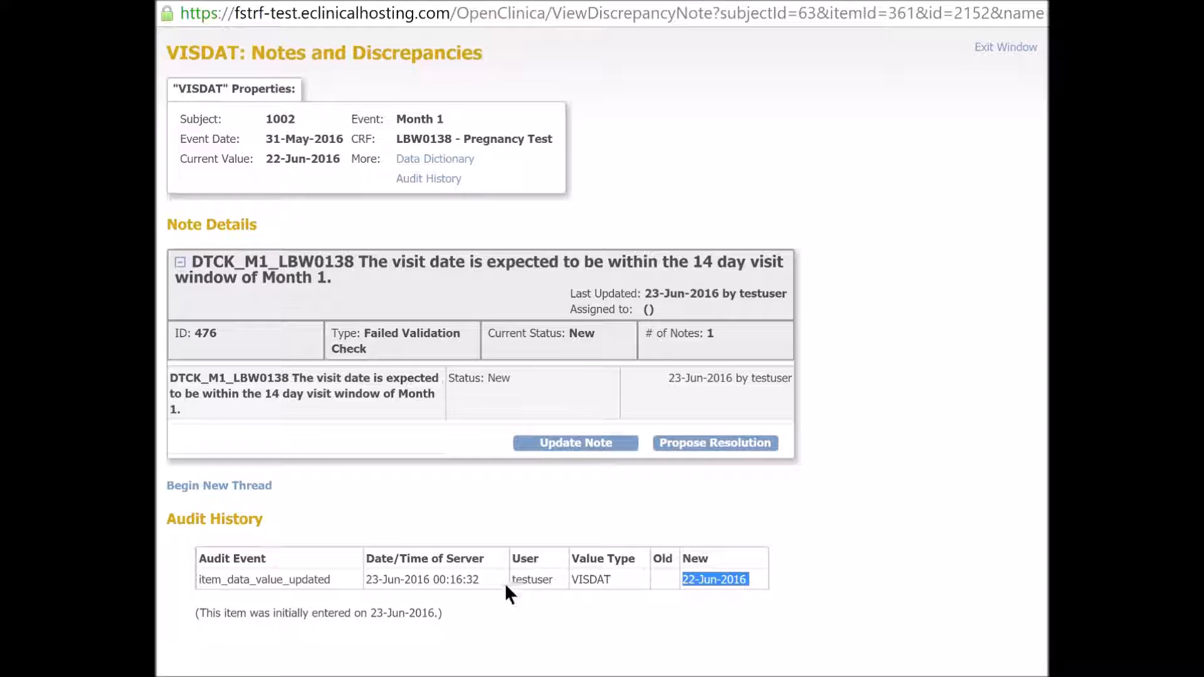
click(442, 592)
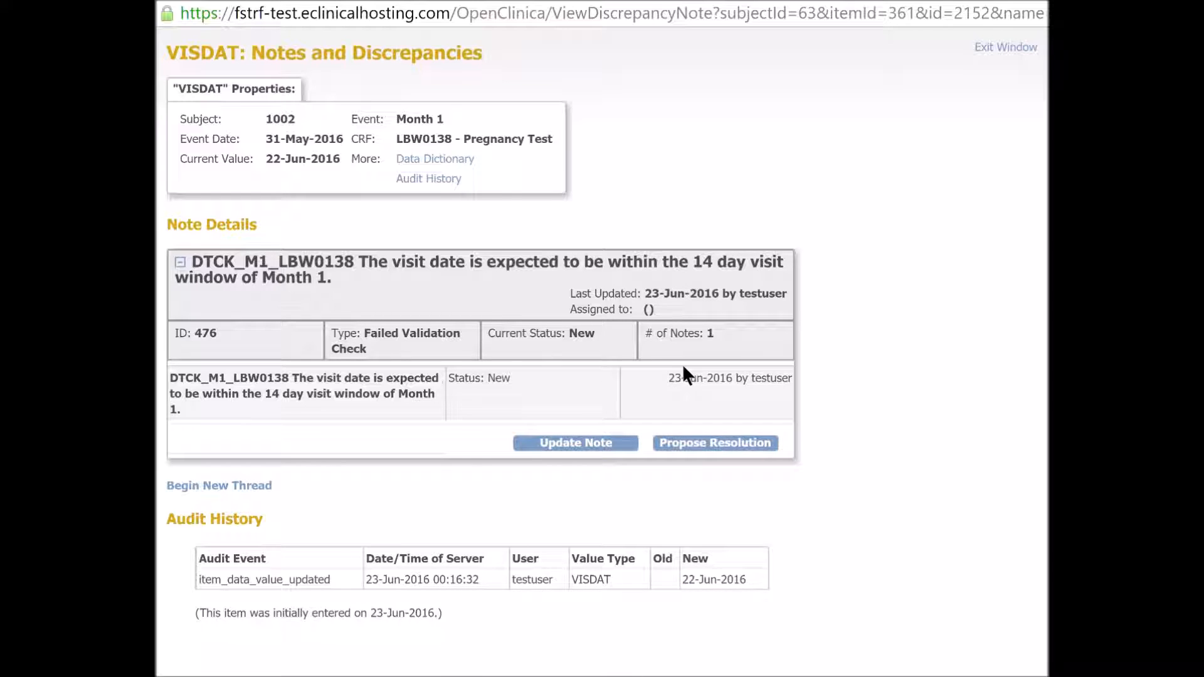
drag(596, 347, 557, 337)
drag(657, 377, 798, 385)
click(883, 457)
drag(599, 338, 570, 338)
click(652, 398)
Propose a resolution for the note with the description "Date of visit is correct. Subject was seen outside of the protocol defined visit window.".
click(727, 441)
scroll(456, 344, down, 3)
click(456, 344)
click(653, 353)
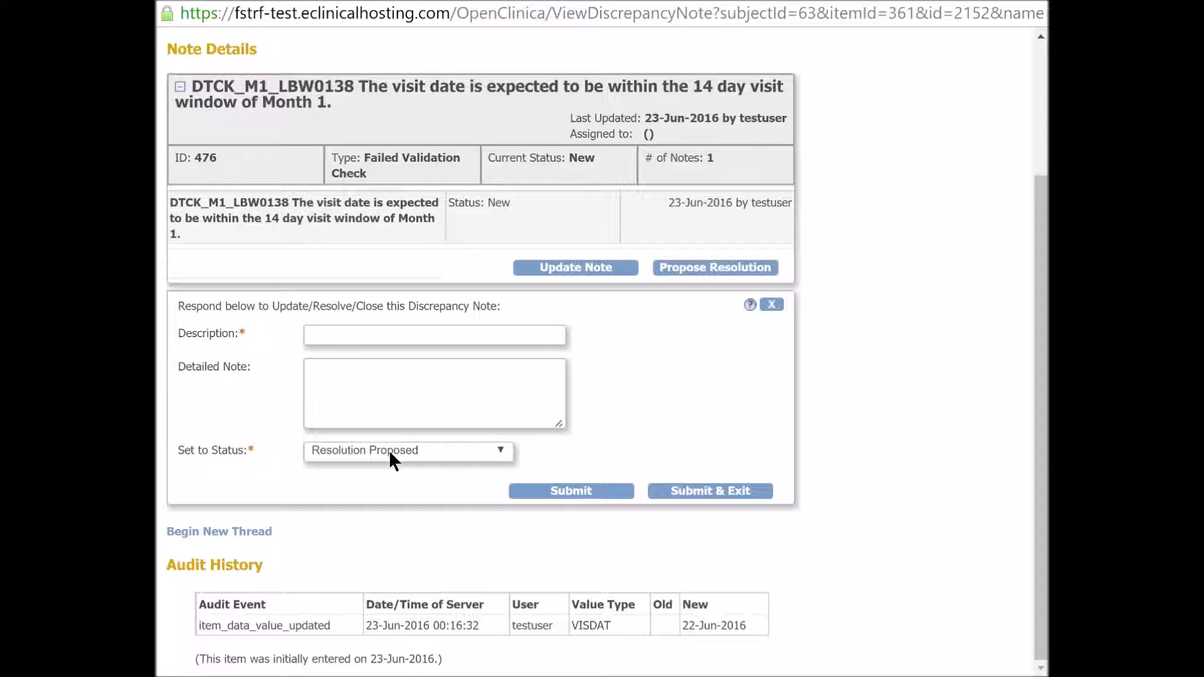
click(451, 338)
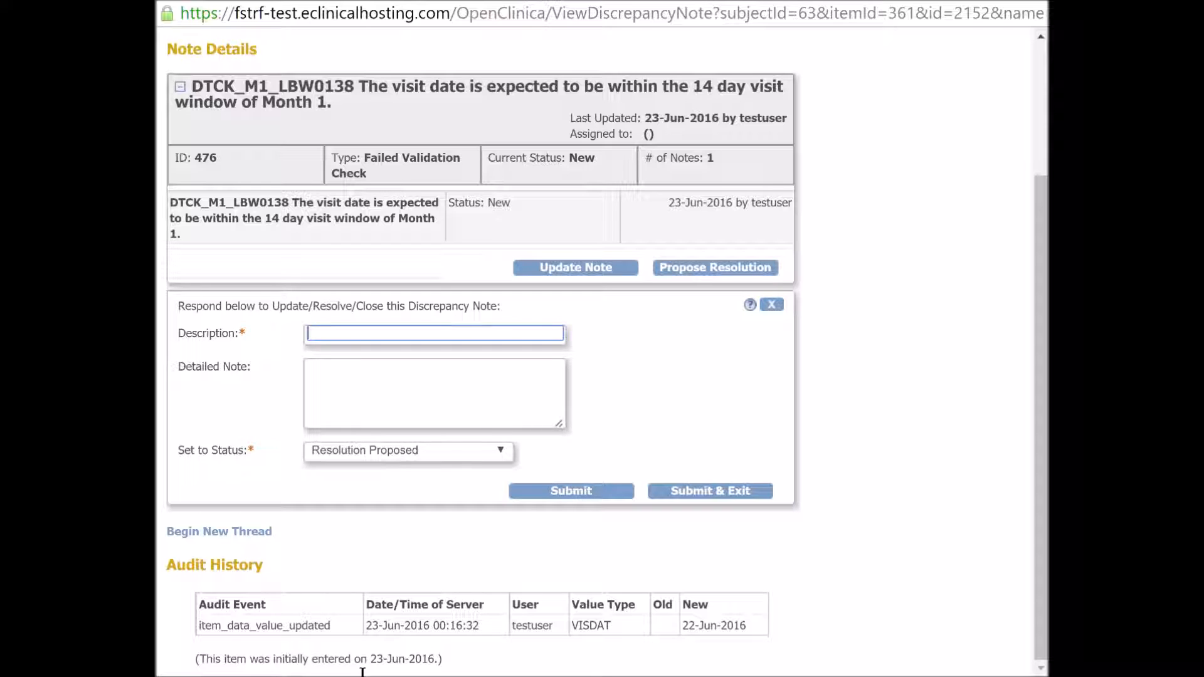
text(Date of visit is correct. Subjec)
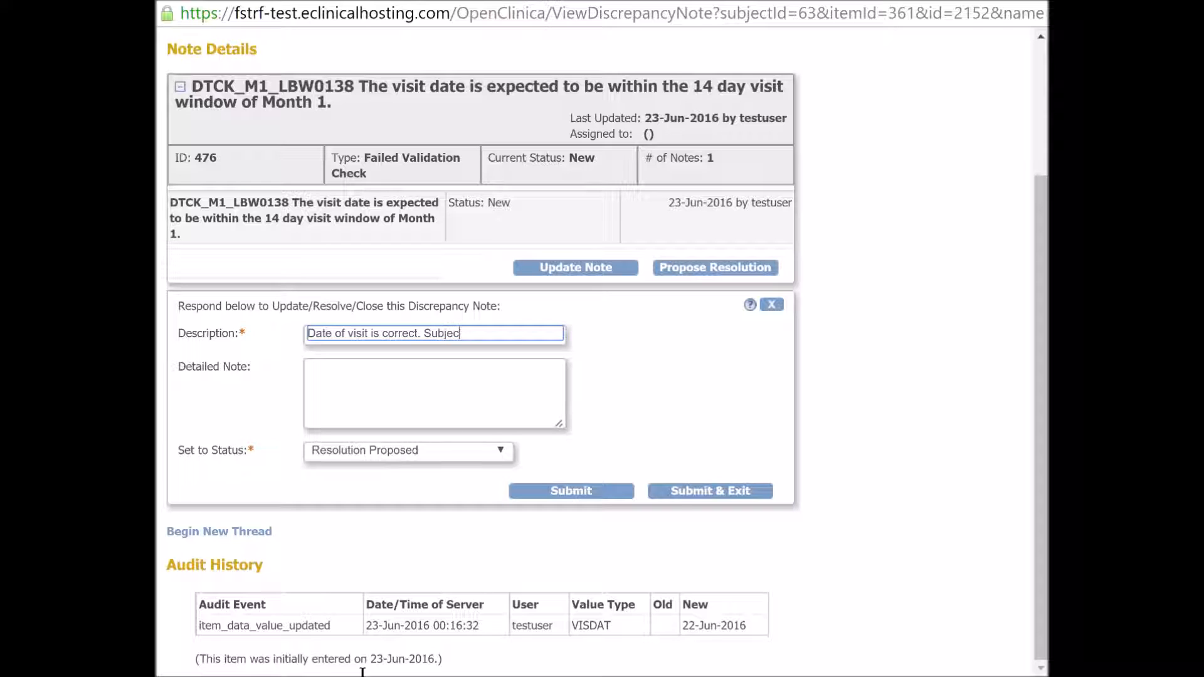
text(t was seen outside of)
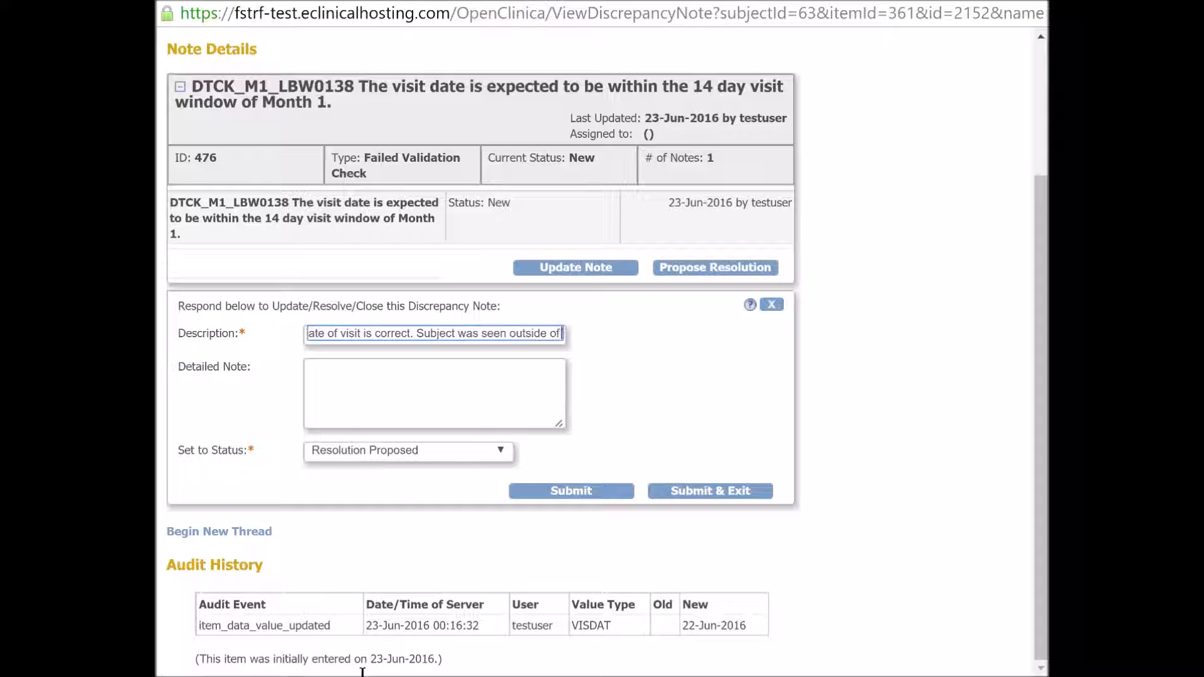
text( the p)
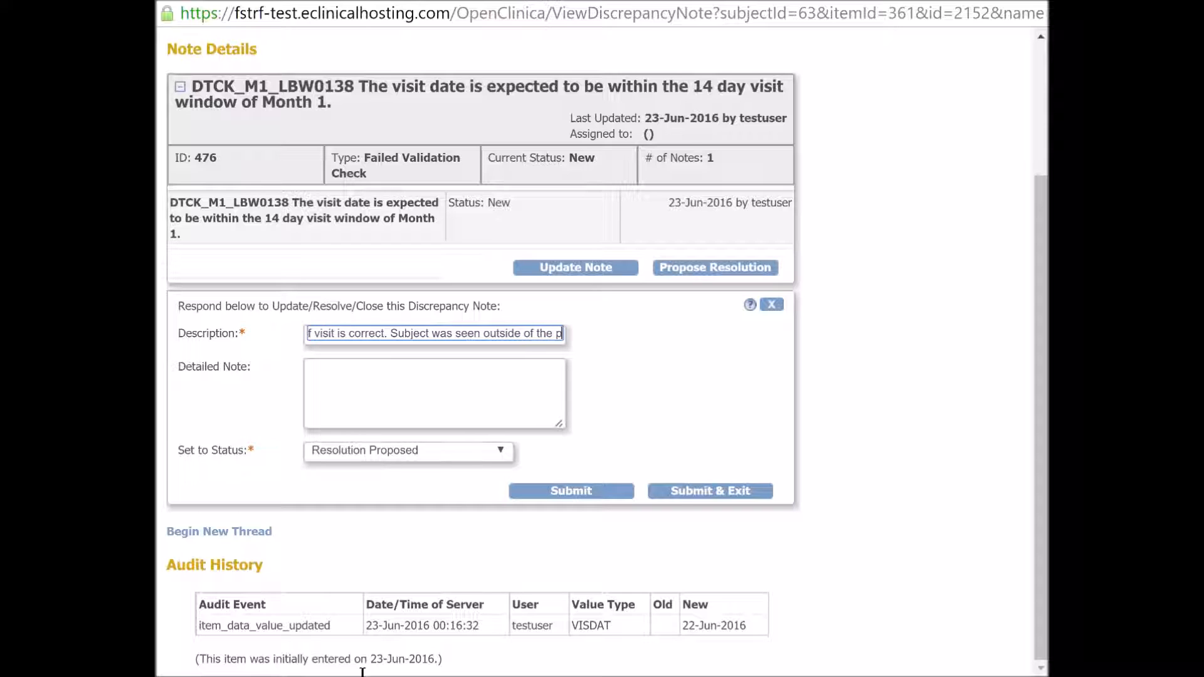
text(rotoco)
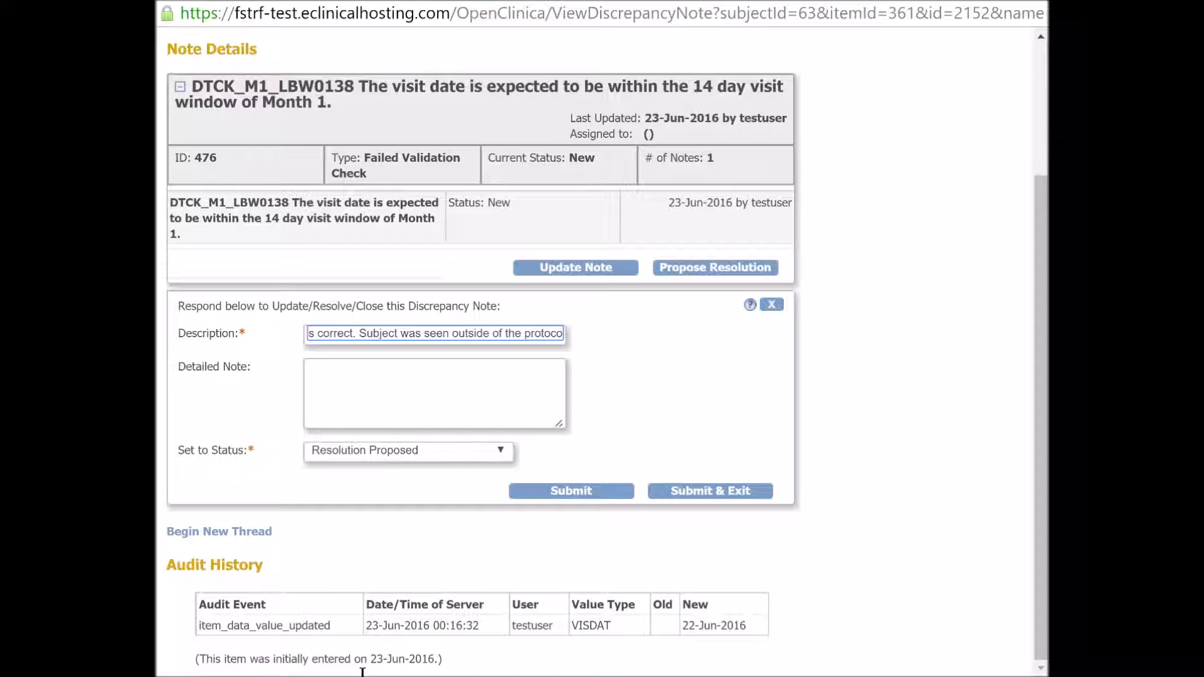
text(l )
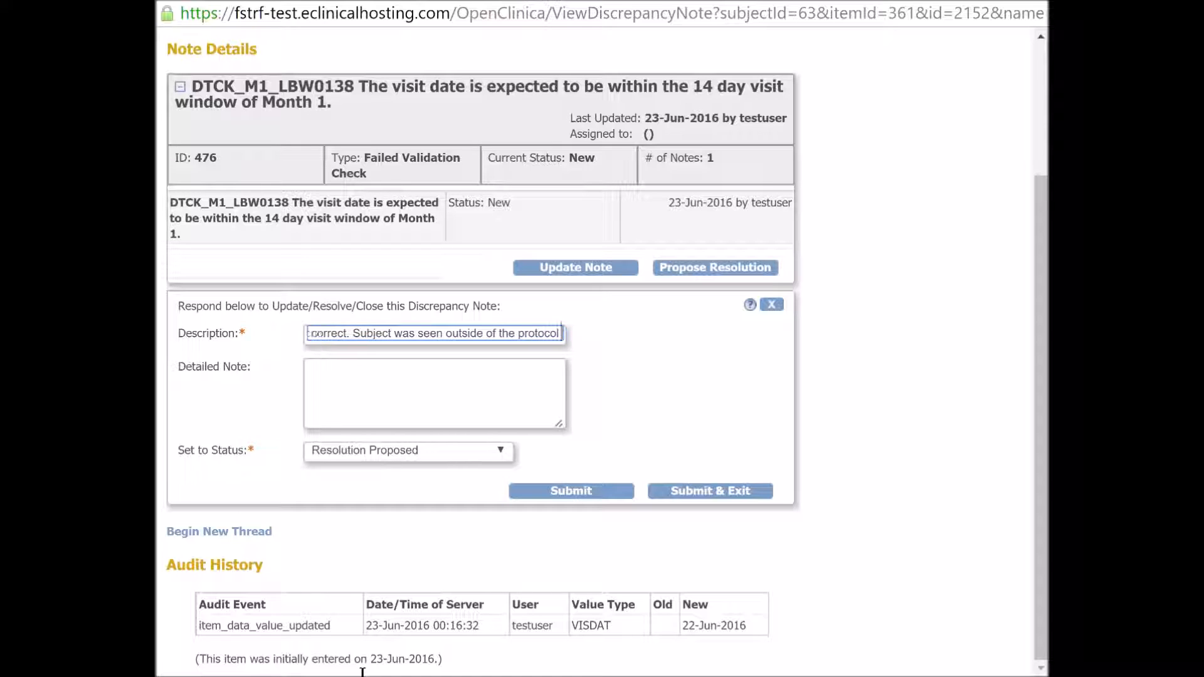
text(defined)
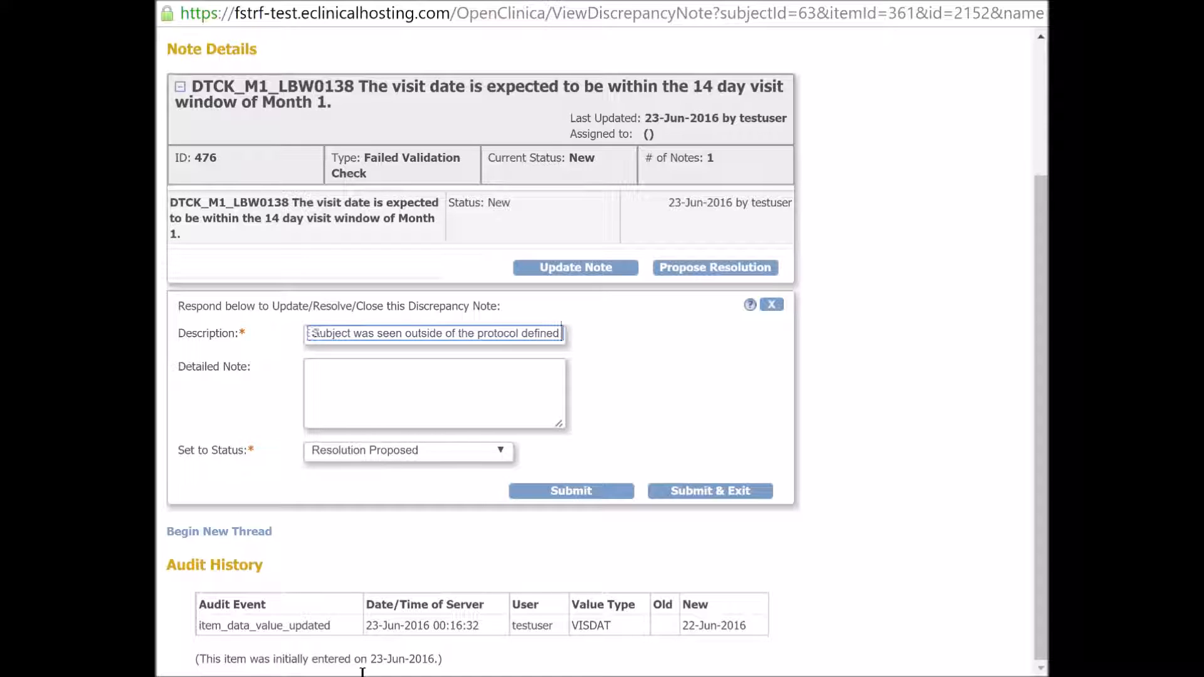
text( visit windows)
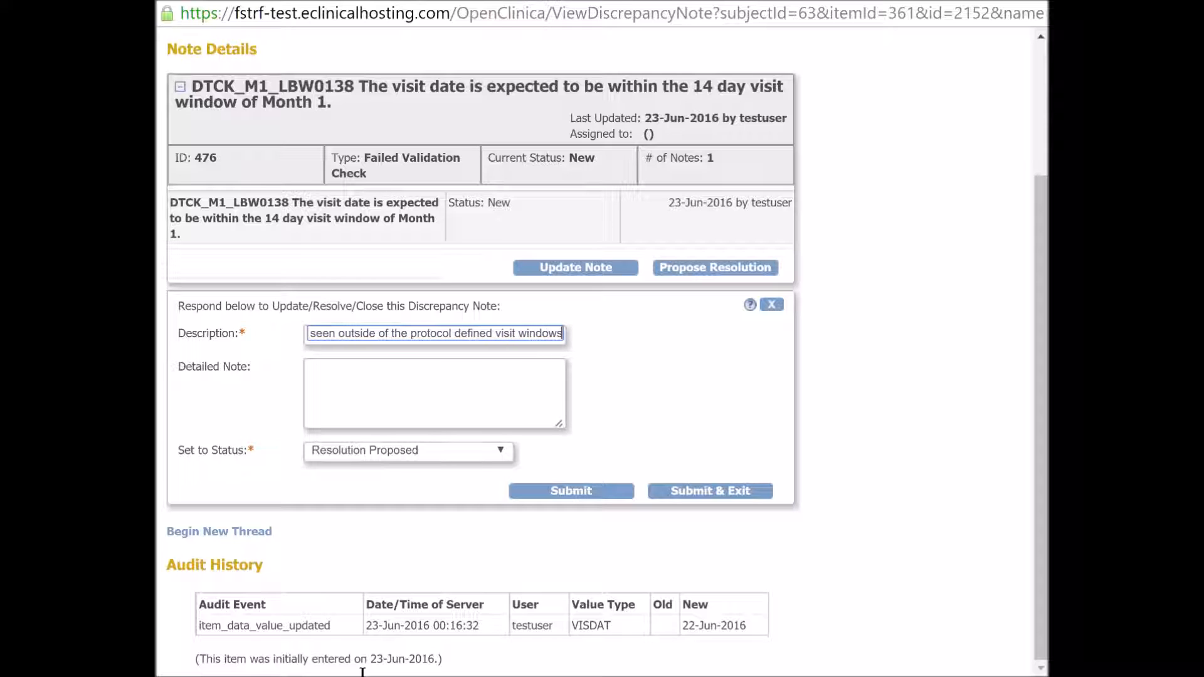
key(BackSpace)
text(.)
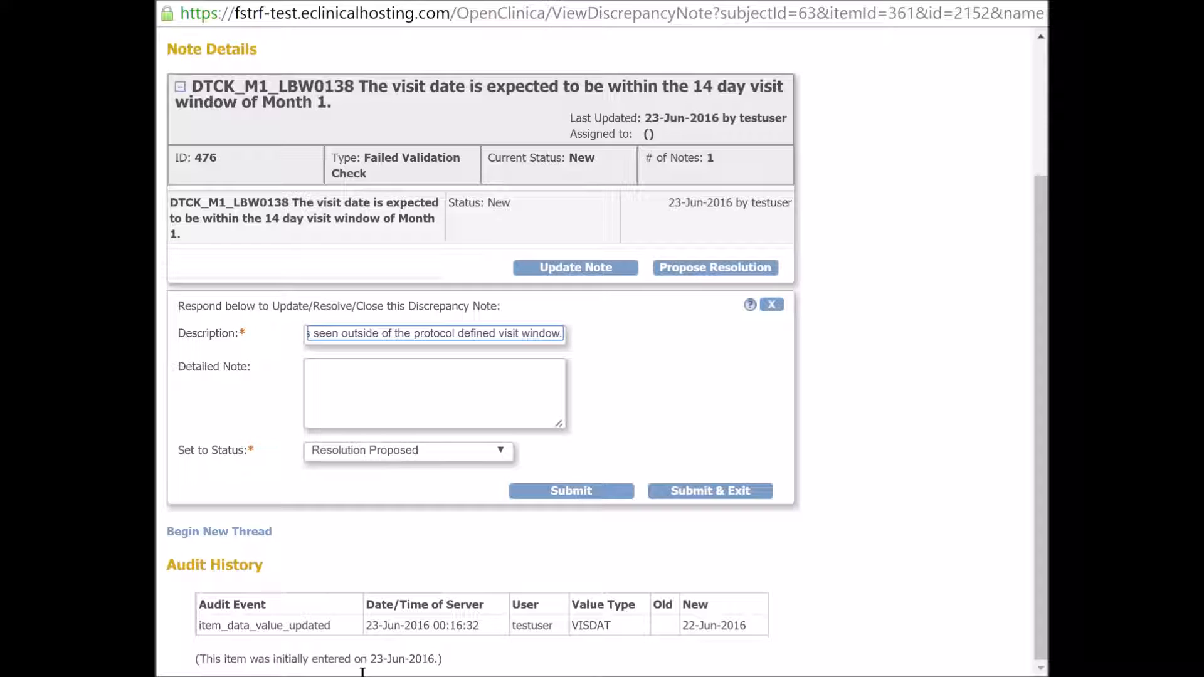
Leave the detailed note empty, submit the response with status Resolution Proposed and exit the note.
click(457, 421)
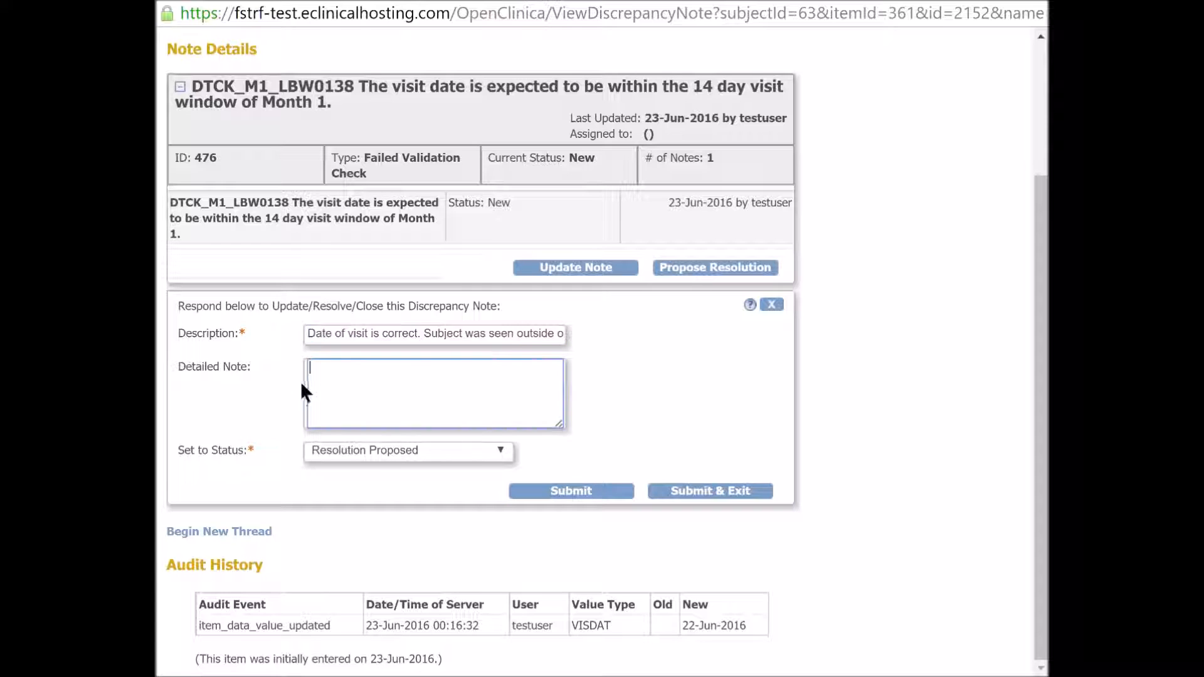
drag(254, 331, 244, 336)
drag(272, 454, 246, 453)
click(233, 383)
click(400, 397)
click(701, 490)
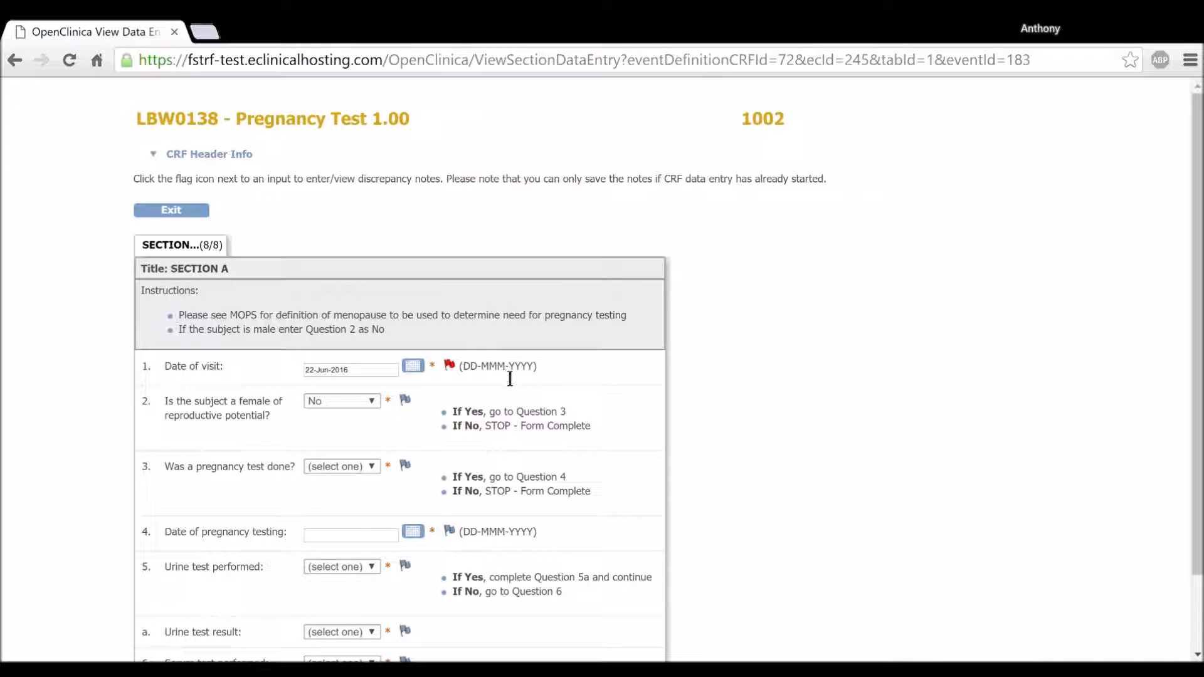
Reload the Pregnancy Test form view and check the discrepancy flag beside the date of visit.
scroll(647, 392, down, 3)
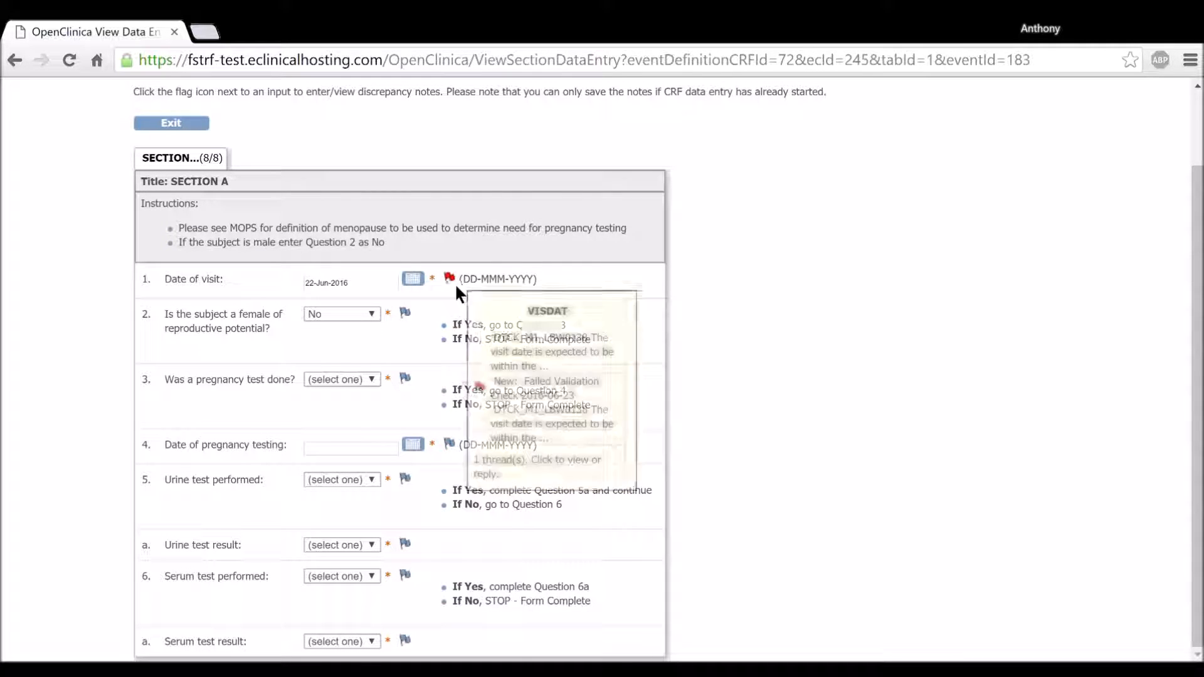
mouse_move(454, 287)
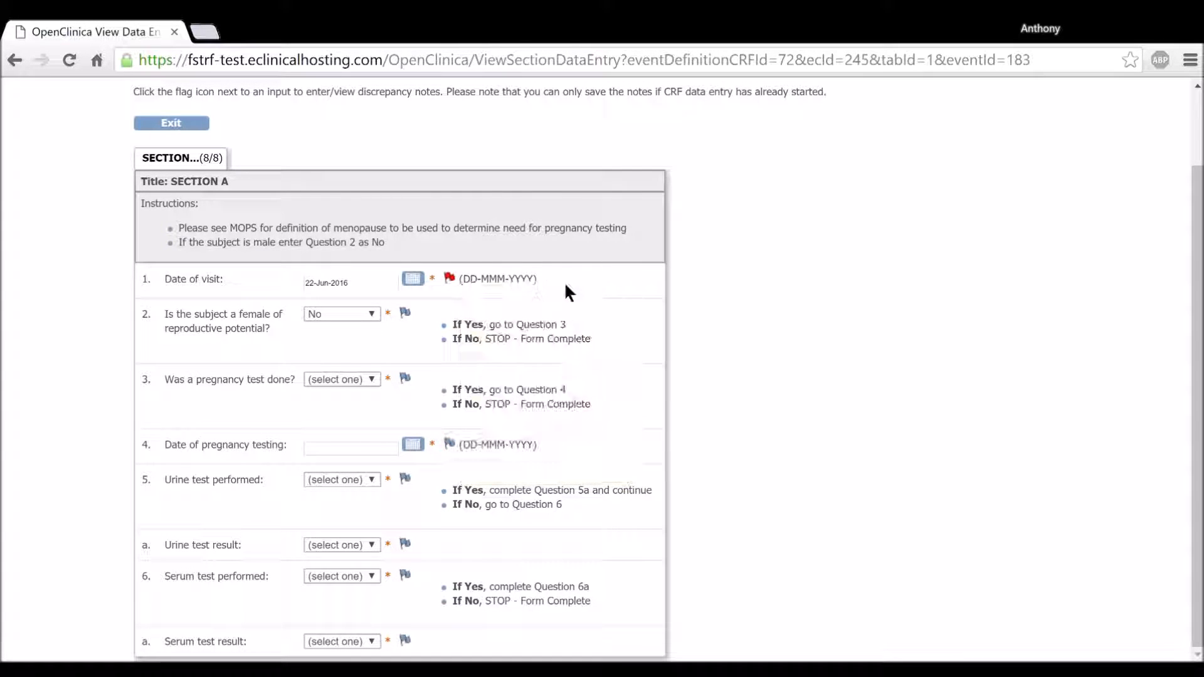
scroll(289, 301, up, 3)
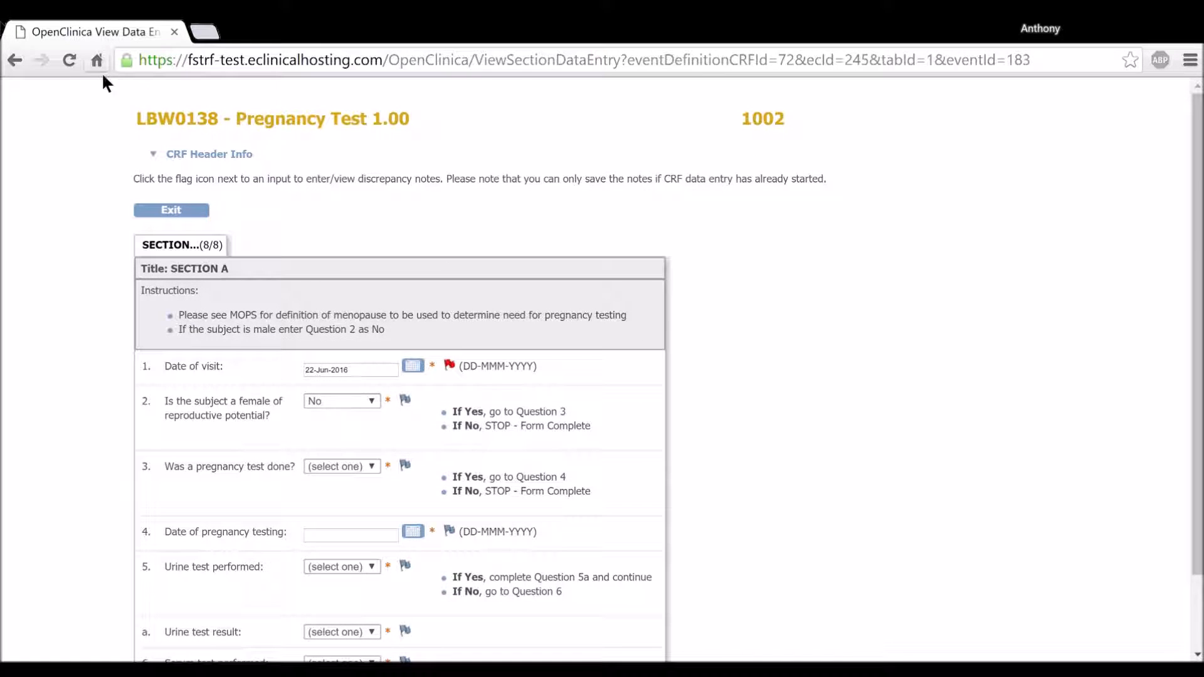
click(69, 59)
scroll(539, 330, down, 3)
mouse_move(460, 287)
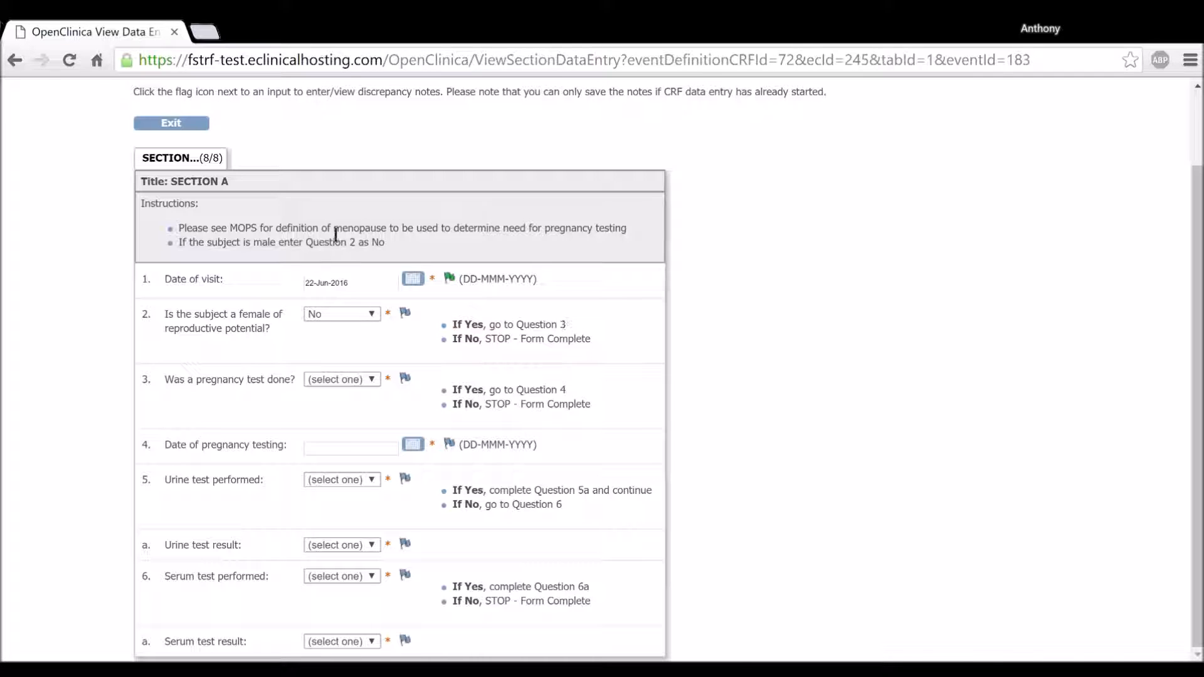
Exit the Pregnancy Test form and open the Month 1 event from the subject's record to review its CRF list.
click(179, 126)
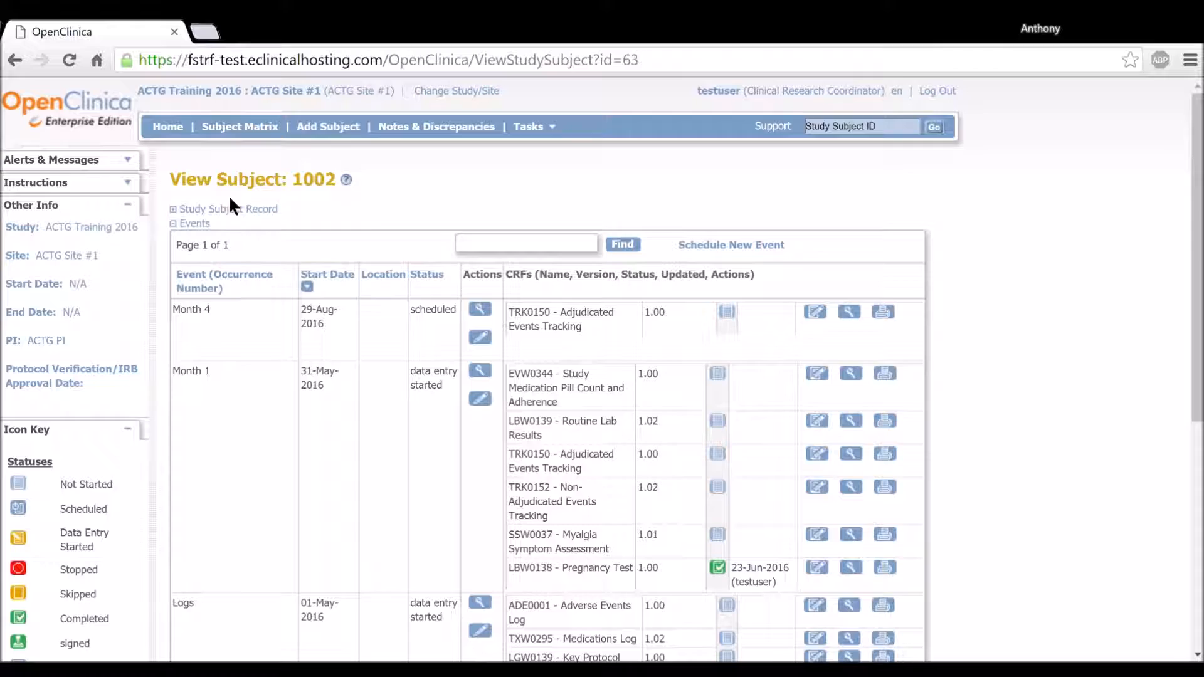
scroll(405, 363, down, 3)
click(482, 276)
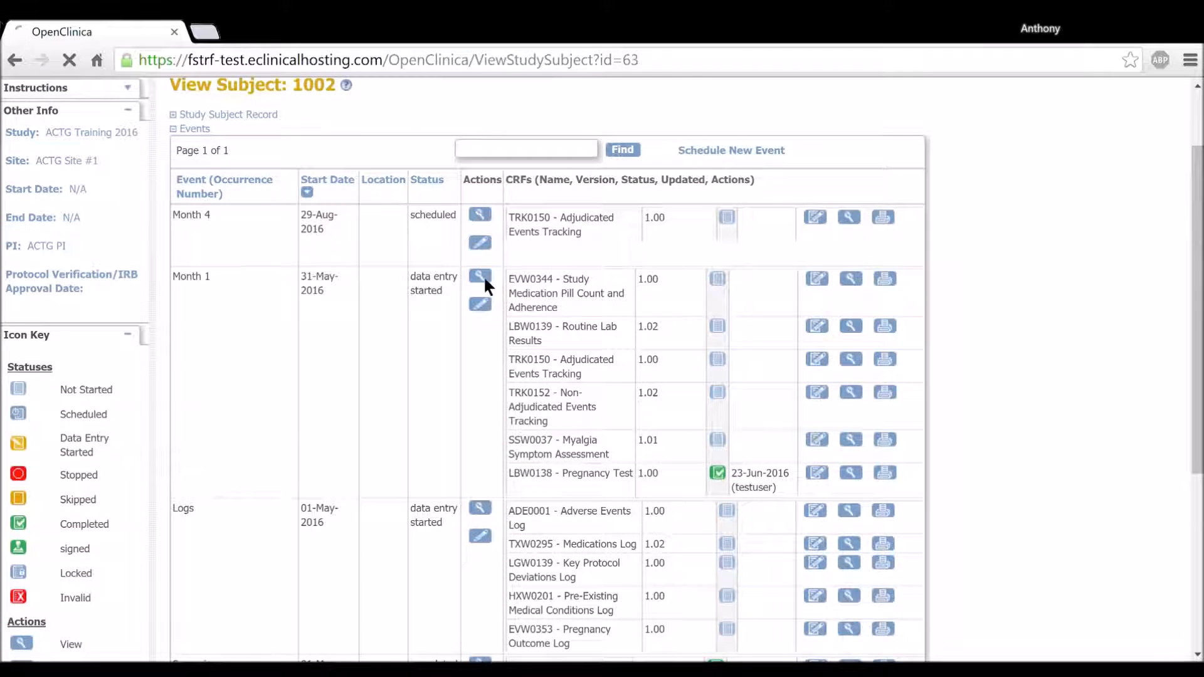
scroll(773, 331, down, 1)
scroll(769, 320, down, 3)
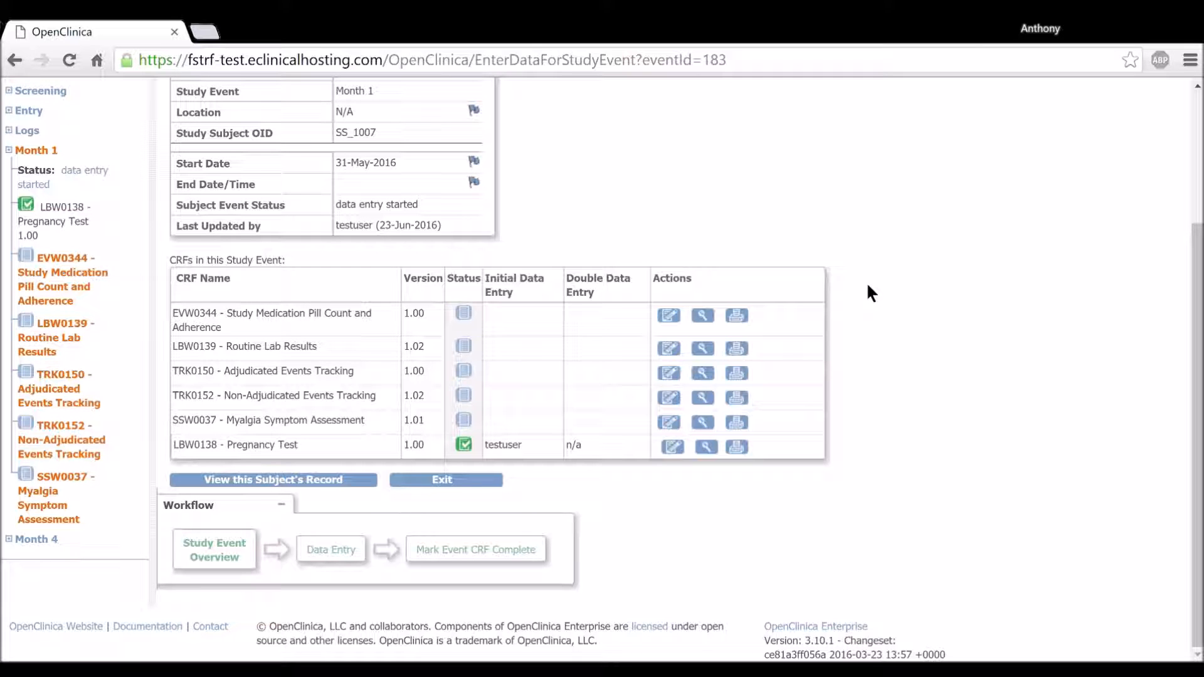
scroll(762, 188, up, 3)
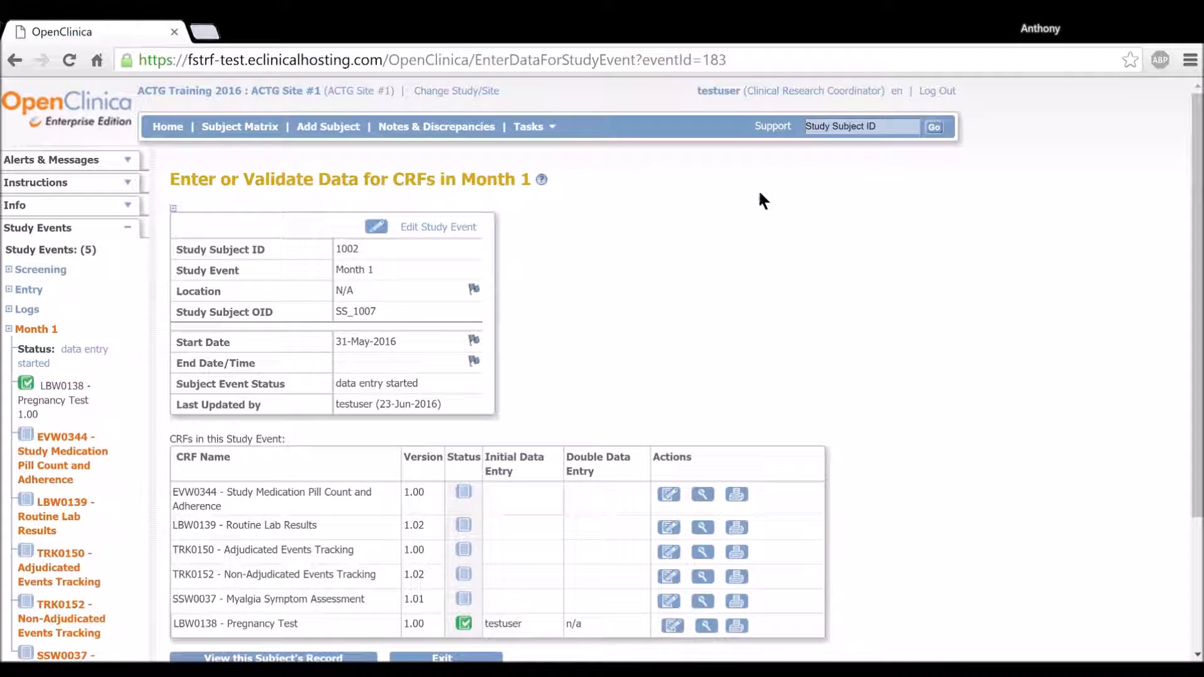
scroll(627, 350, down, 3)
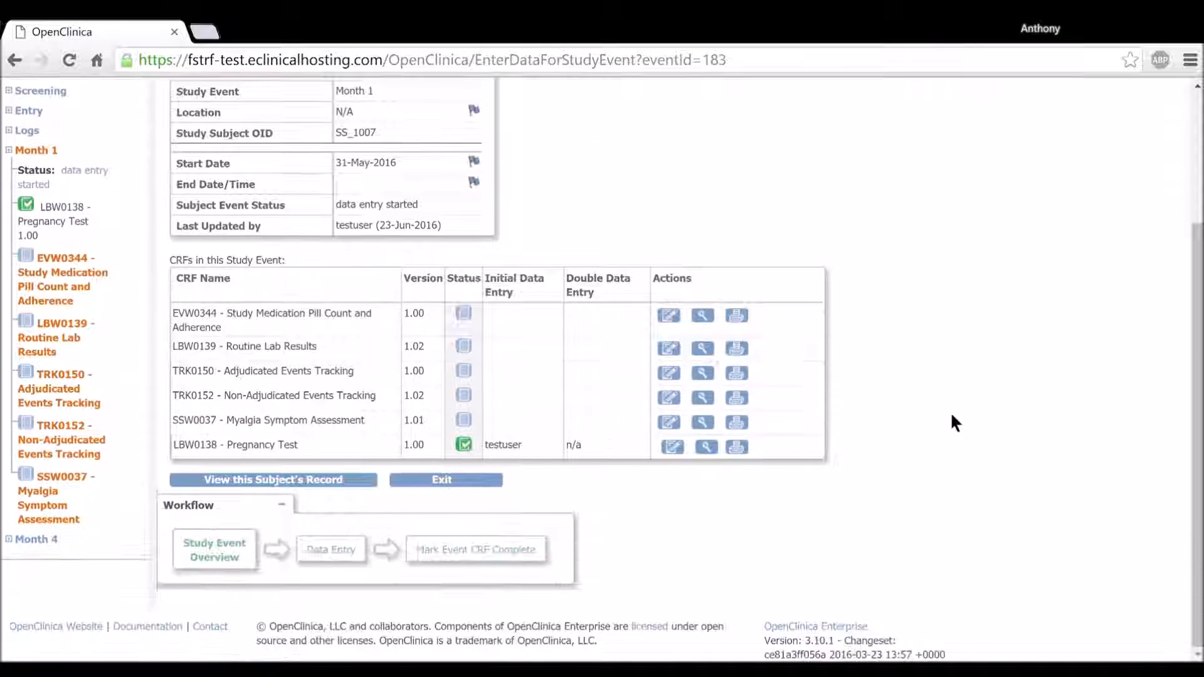